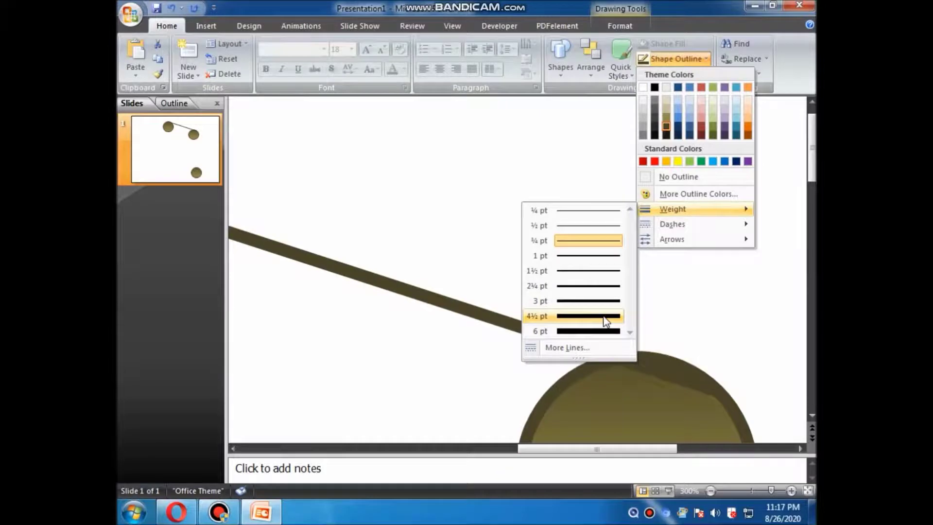
Set the rope line's weight to 4½ pt and nudge it until its lower end rests on the second pulley's rim.
left_click(604, 319)
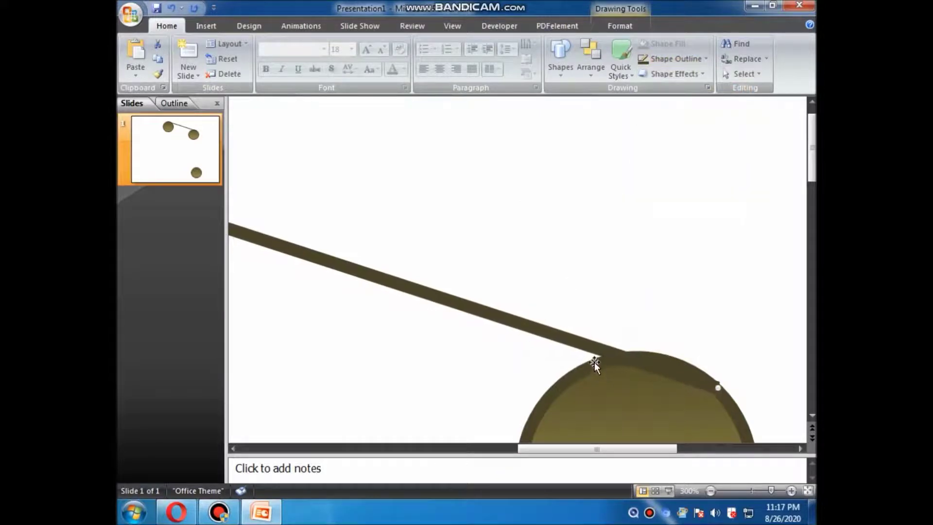
key("ctrl+Up")
key("ctrl+Up")
key("ctrl+Up")
key("ctrl+Up")
key("ctrl+Up")
key("ctrl+Left")
key("ctrl+Left")
key("ctrl+Left")
key("ctrl+Left")
key("ctrl+Left")
key("ctrl+Left")
key("ctrl+Left")
key("ctrl+Left")
key("ctrl+Left")
key("ctrl+Left")
key("ctrl+Left")
key("ctrl+Left")
key("ctrl+Left")
key("ctrl+Up")
key("ctrl+Up")
key("ctrl+Up")
key("ctrl+Up")
key("ctrl+Up")
key("ctrl+Up")
key("ctrl+Down")
key("ctrl+Left")
key("ctrl+Down")
key("ctrl+Up")
key("ctrl+Up")
key("ctrl+Down")
key("ctrl+Up")
key("ctrl+Up")
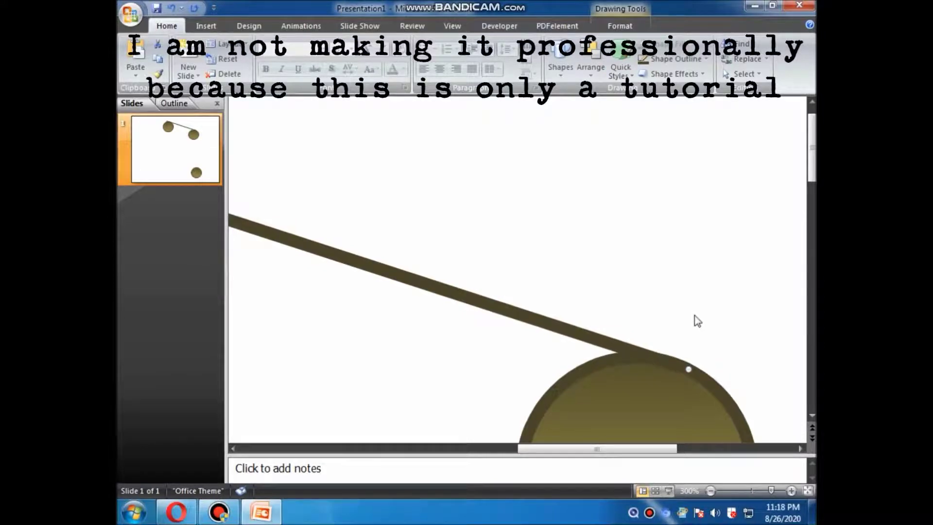
left_click(692, 321)
Adjust the rope's upper end so it sits tangent to the first pulley's rim.
left_click_drag(616, 449, 545, 453)
left_click(305, 160)
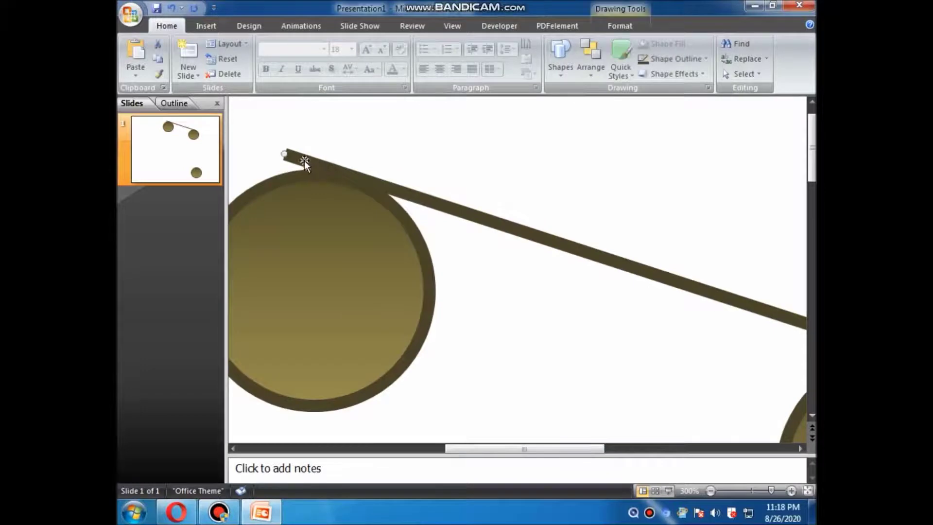
left_click_drag(285, 153, 340, 176)
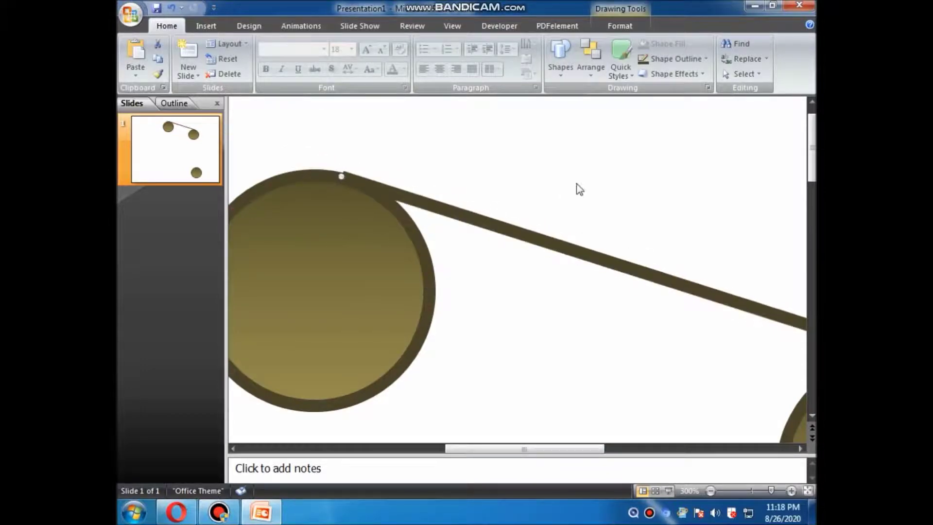
left_click(483, 177)
left_click(358, 182)
left_click_drag(342, 175, 341, 176)
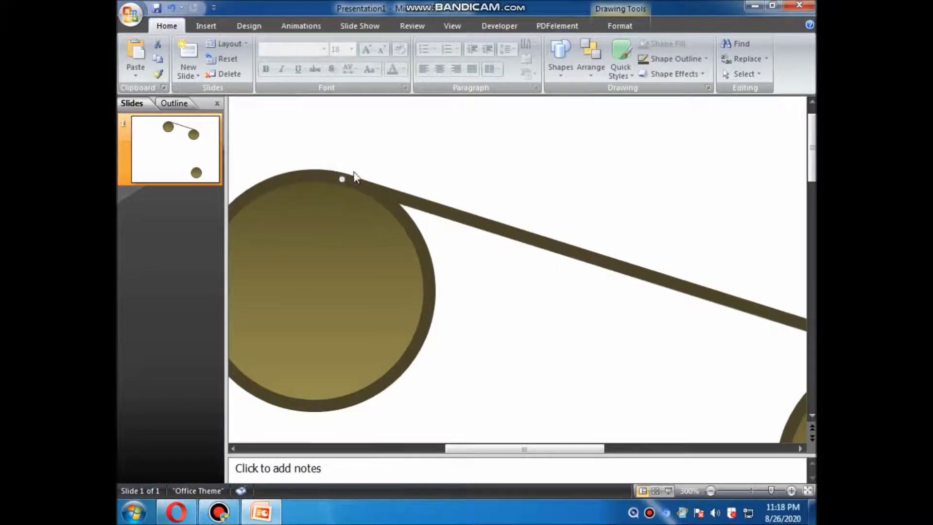
left_click(444, 166)
Duplicate the rope line and place the copy in the empty area between the second and bottom pulleys.
left_click(711, 489)
left_click(712, 490)
left_click(713, 490)
left_click(712, 489)
left_click(713, 489)
left_click(713, 489)
left_click(713, 489)
left_click(713, 489)
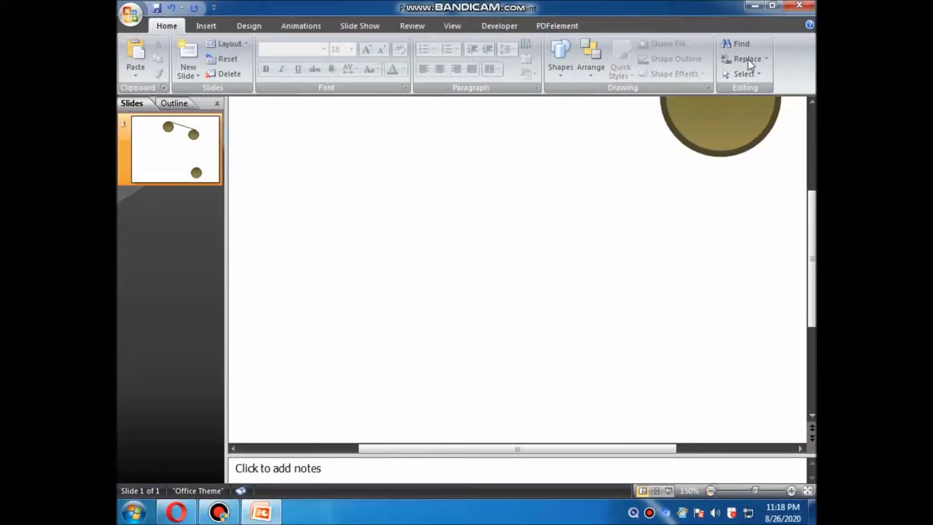
left_click(736, 146)
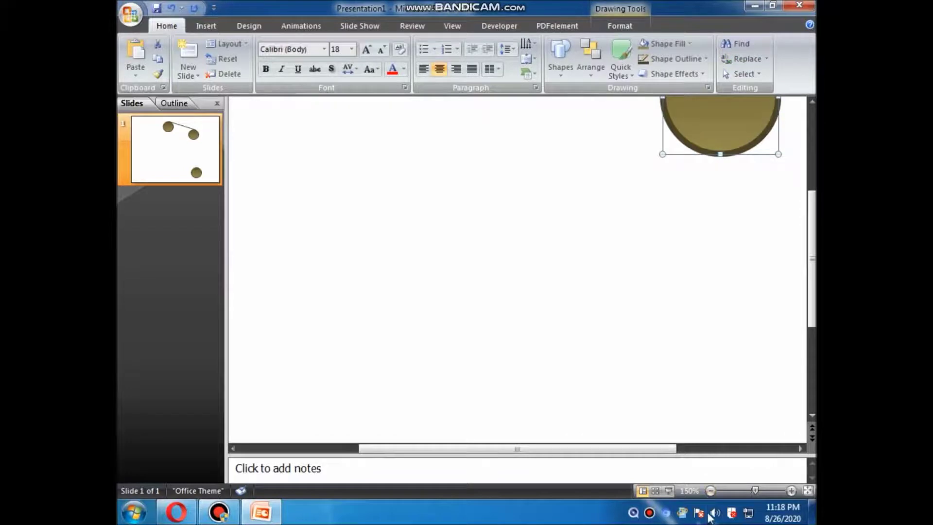
left_click(710, 491)
left_click(709, 490)
left_click(710, 490)
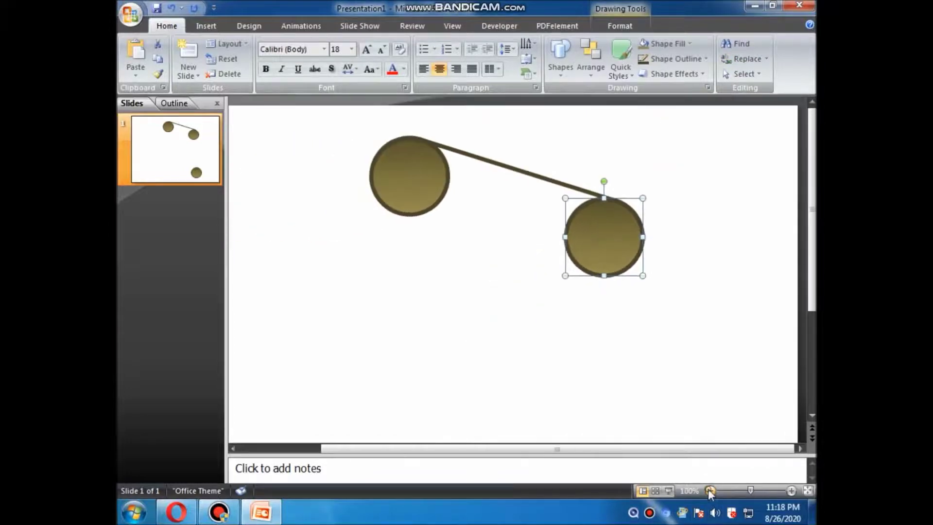
left_click(710, 491)
left_click(709, 491)
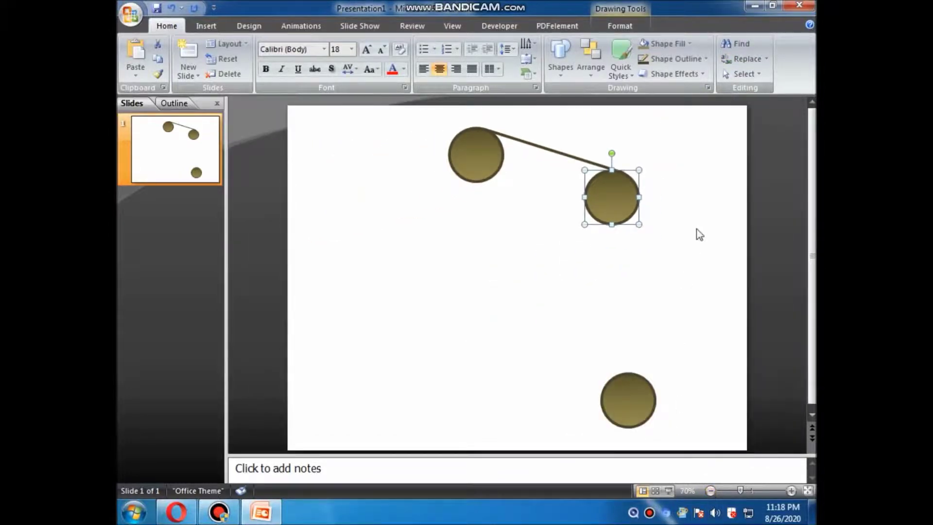
left_click(576, 160)
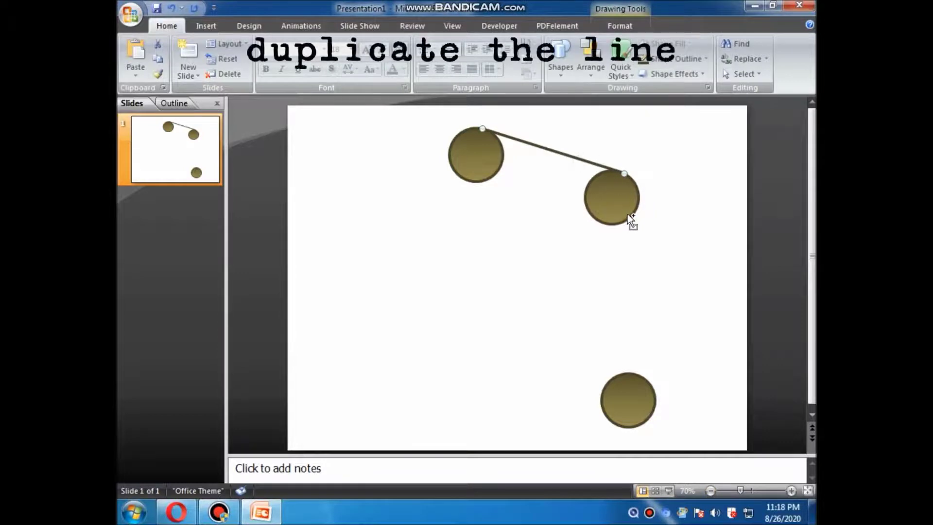
key("ctrl+d")
left_click_drag(590, 168, 669, 316)
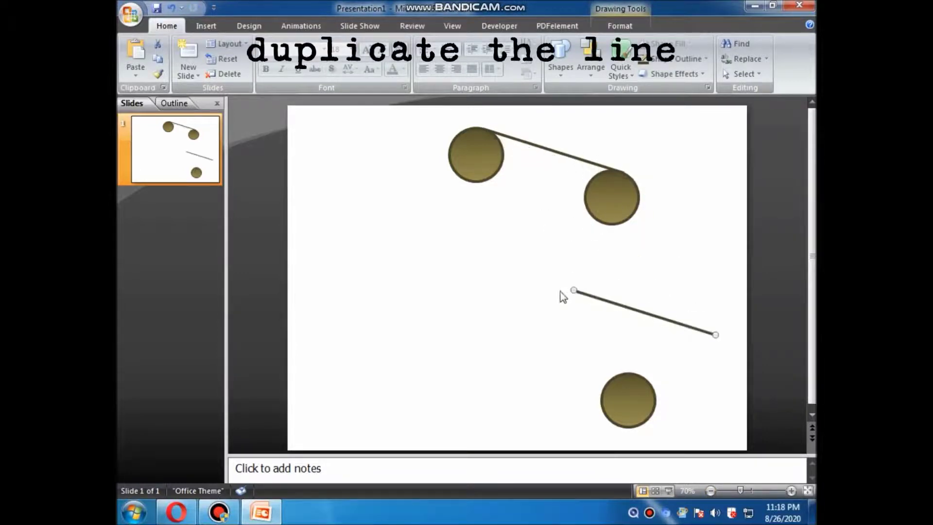
Attach the copied rope's ends to the right side of the second pulley and the left side of the bottom pulley.
left_click_drag(575, 290, 636, 195)
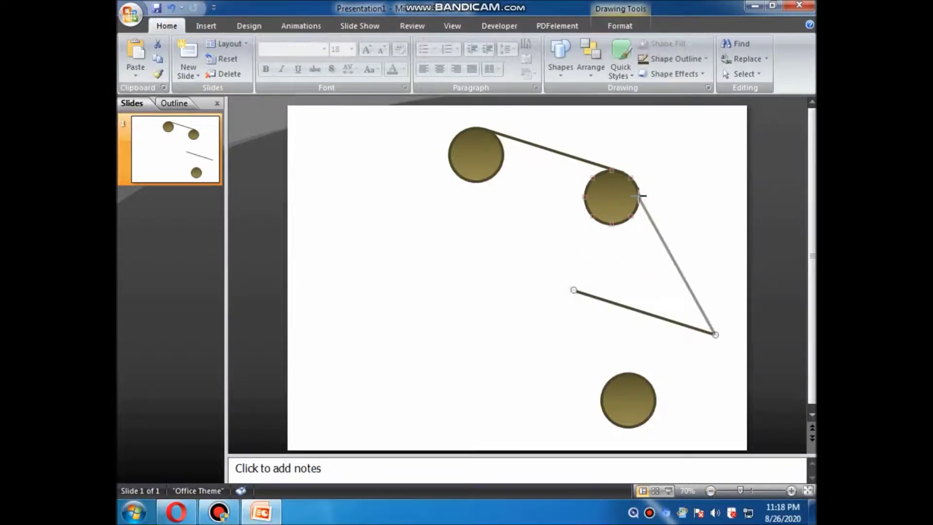
left_click_drag(641, 195, 639, 196)
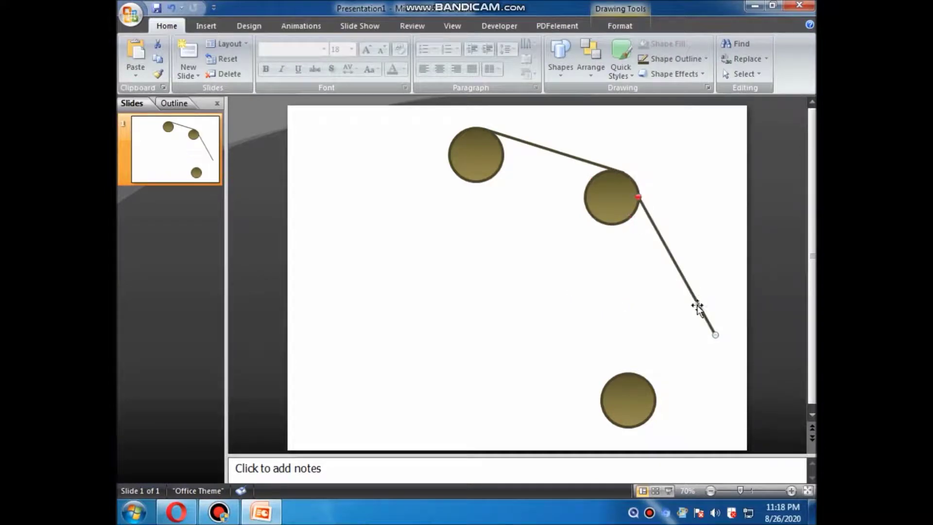
left_click_drag(716, 335, 600, 400)
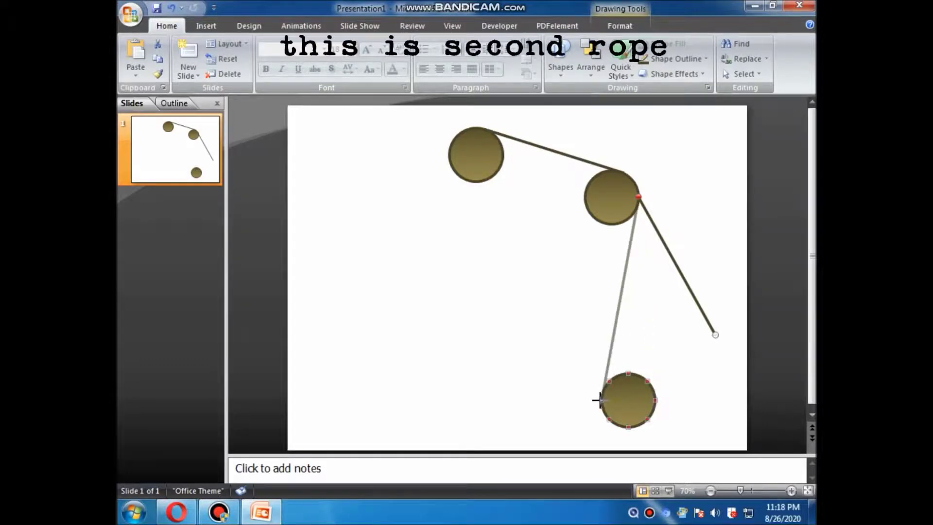
left_click_drag(601, 397, 602, 400)
left_click(537, 358)
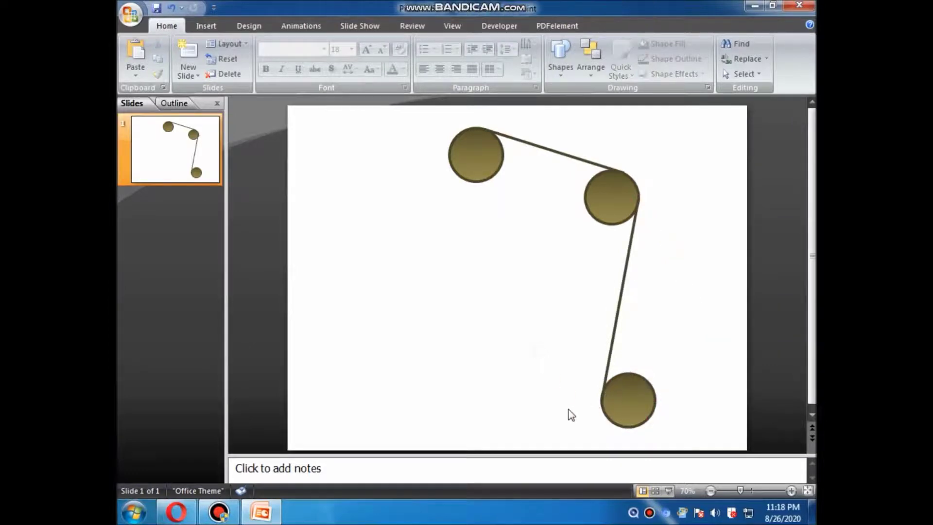
Duplicate the second rope and run the copy from the underside of the bottom pulley to beyond the slide's right edge.
left_click(615, 328)
key("ctrl+d")
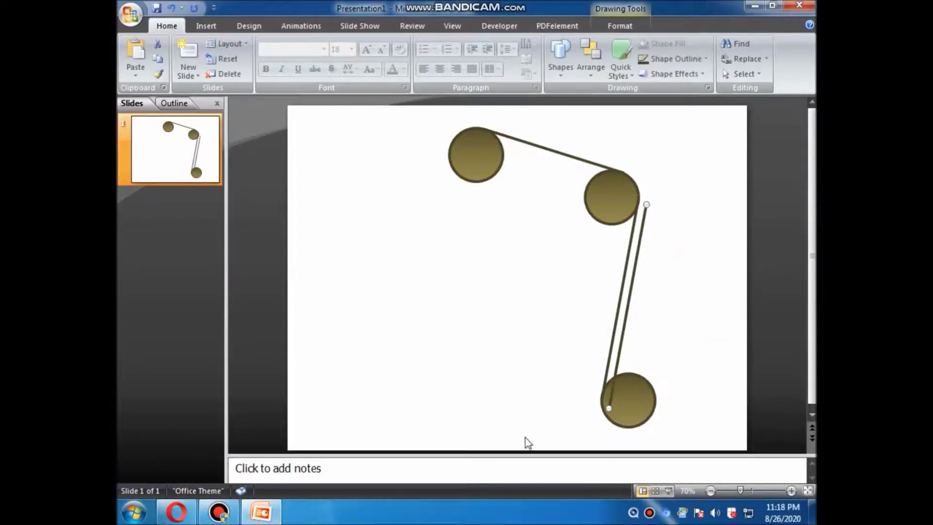
left_click_drag(648, 204, 765, 424)
left_click_drag(657, 413, 703, 436)
left_click_drag(780, 441, 784, 418)
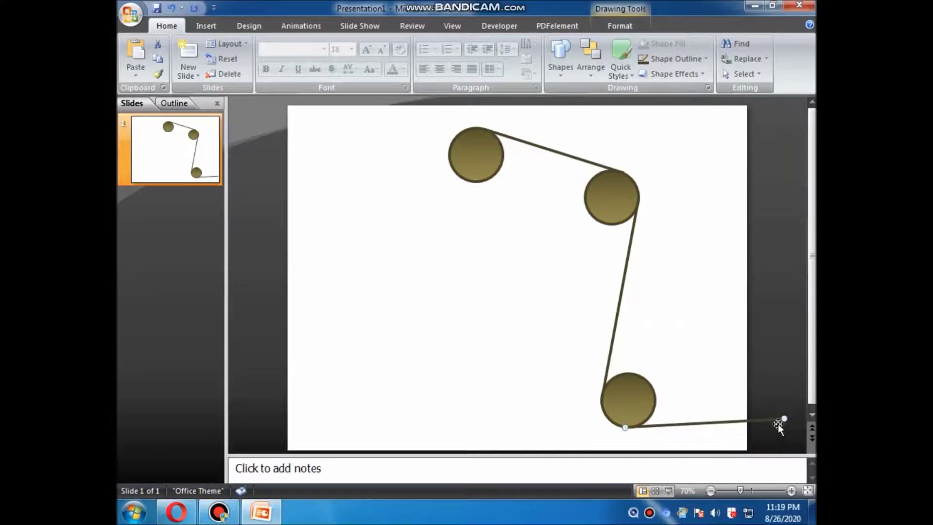
left_click(738, 386)
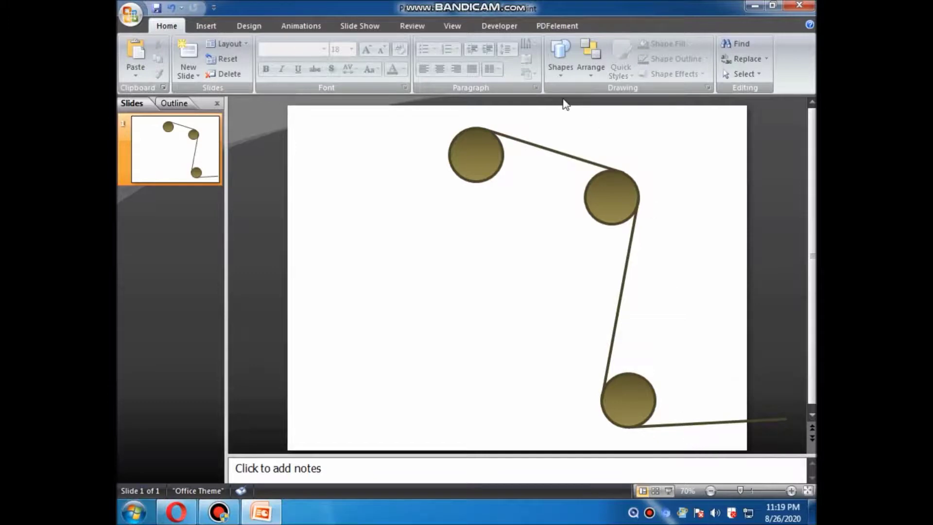
Paste another rope line and hang it vertically from the left side of the first pulley, fine-tuning its contact with the rim.
key("ctrl+v")
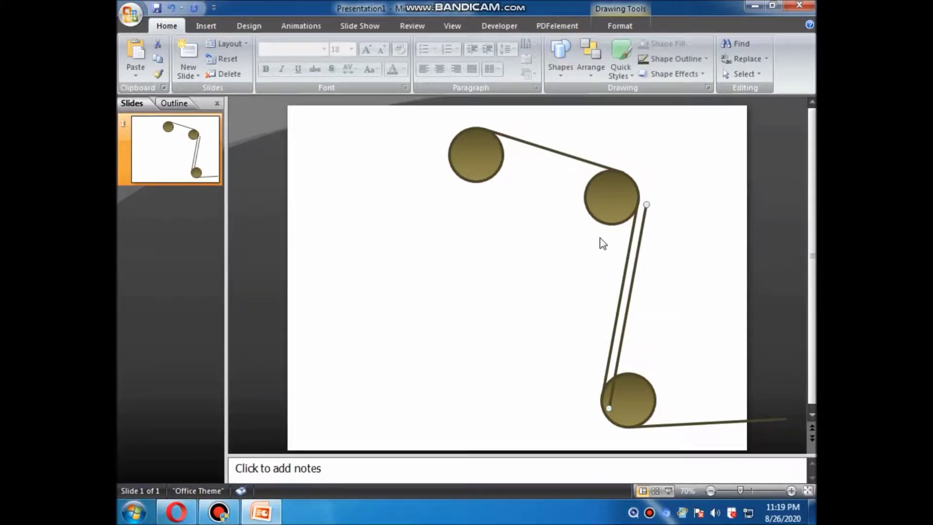
left_click_drag(637, 259, 438, 201)
mouse_move(413, 351)
left_mouse_down()
mouse_move(444, 352)
mouse_move(448, 277)
left_mouse_up()
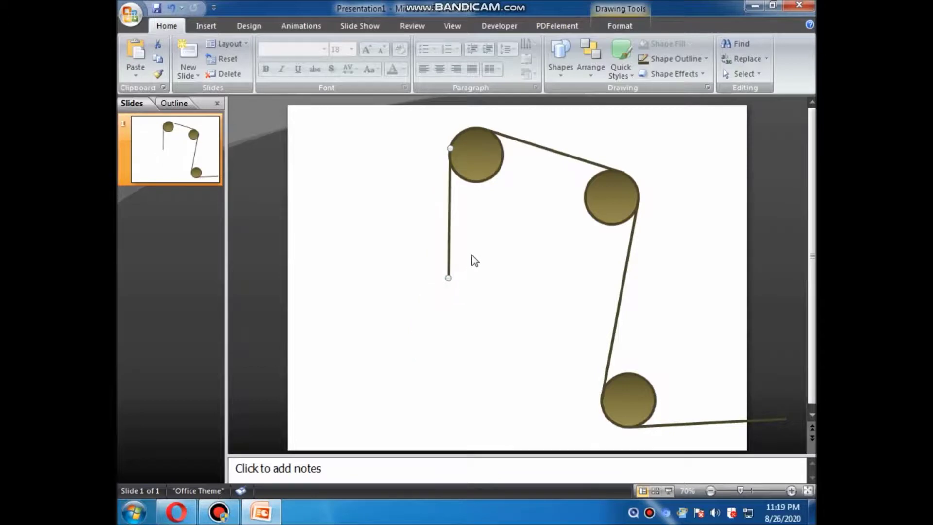
left_click(462, 231)
left_click(451, 216)
left_click(459, 206)
left_click(452, 204)
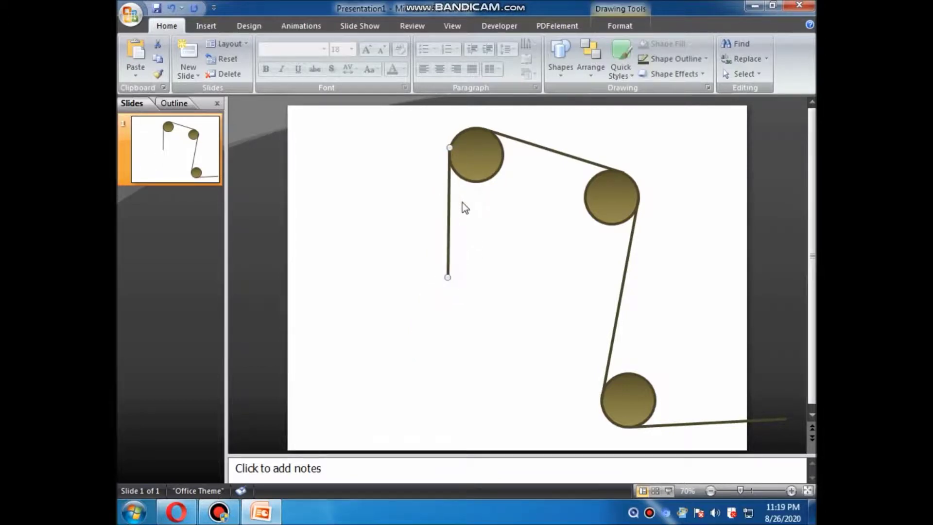
left_click(461, 213)
left_click(448, 201)
left_click(460, 208)
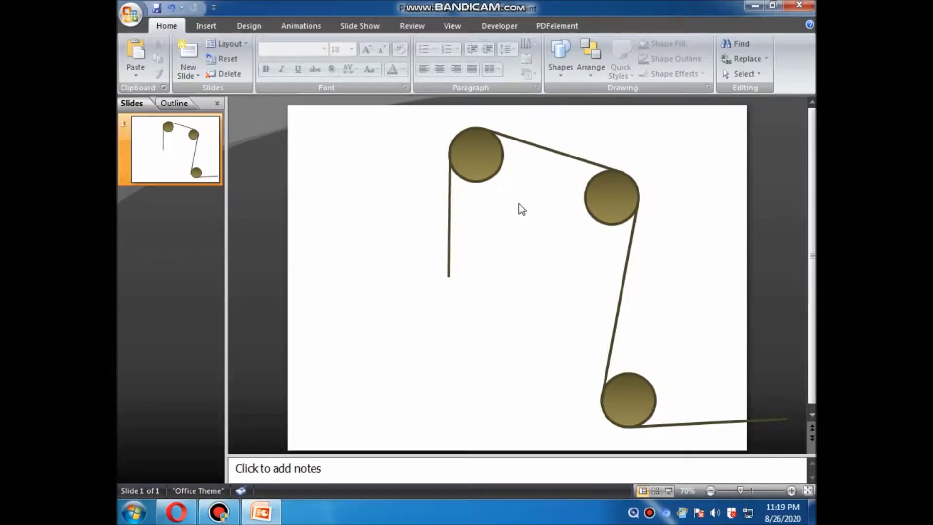
Draw a rectangular load block centred at the lower end of the hanging rope and extend its bottom edge downward.
left_click(566, 75)
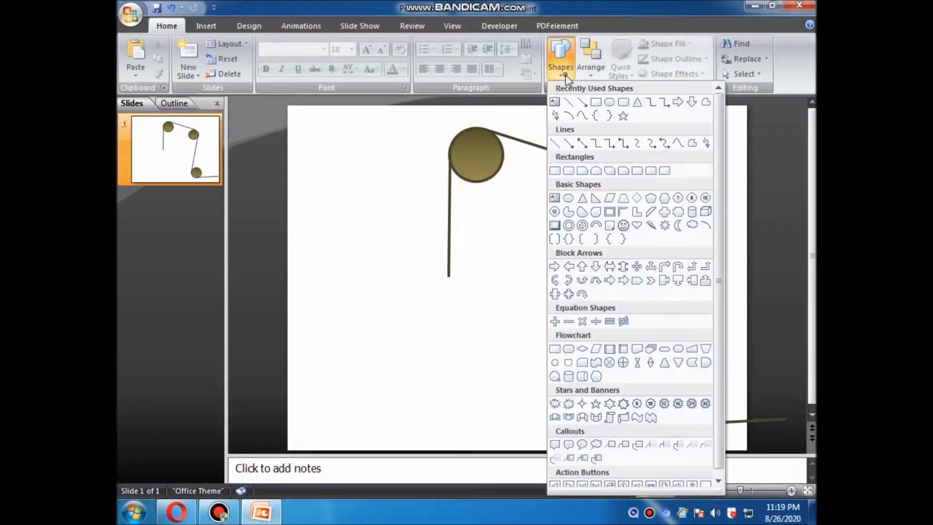
left_click(607, 104)
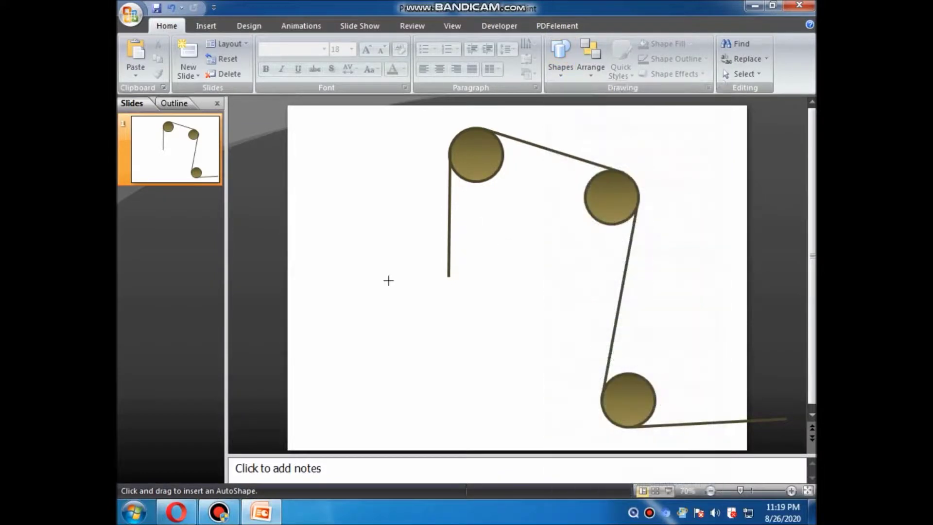
mouse_move(374, 260)
left_mouse_down()
mouse_move(428, 329)
mouse_move(526, 338)
left_mouse_up()
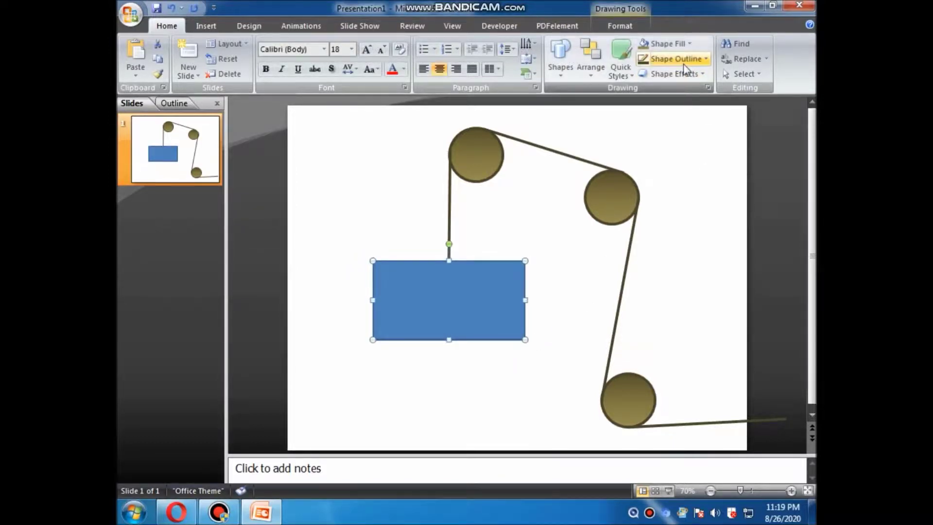
left_click_drag(449, 343, 450, 363)
Nudge the rectangle down and sideways until its top edge meets the rope's lower end with the rope centred.
key("ctrl+Down")
key("ctrl+Down")
key("ctrl+Down")
key("ctrl+Down")
key("ctrl+Down")
key("ctrl+Down")
key("ctrl+Down")
key("ctrl+Down")
key("ctrl+Down")
key("ctrl+Down")
key("ctrl+Down")
key("ctrl+Down")
key("ctrl+Down")
key("ctrl+Down")
key("ctrl+Down")
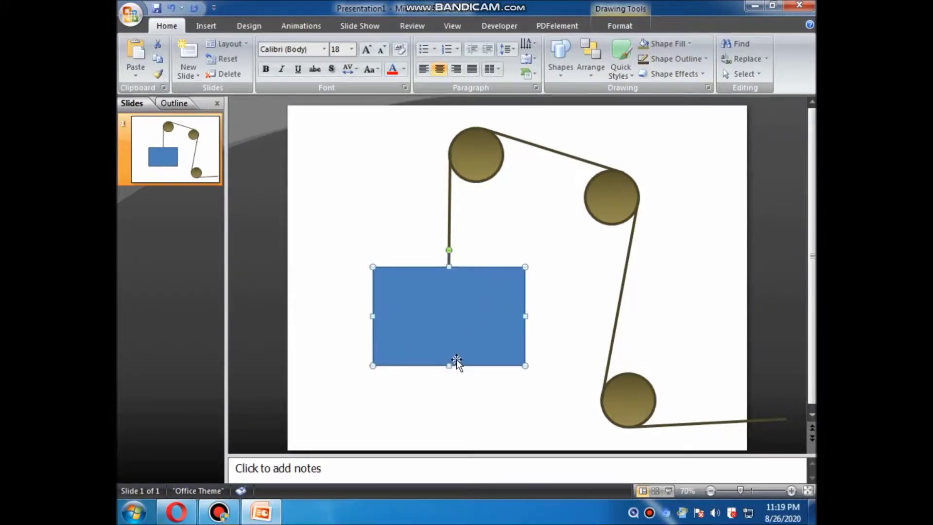
key("ctrl+Down")
key("ctrl+Down")
key("ctrl+Down")
key("ctrl+Right")
key("ctrl+Right")
key("ctrl+Right")
key("ctrl+Right")
key("ctrl+Right")
key("ctrl+Down")
key("ctrl+Up")
key("ctrl+Up")
key("ctrl+Up")
key("ctrl+Left")
key("ctrl+Left")
key("ctrl+Left")
key("ctrl+Left")
key("ctrl+Left")
key("ctrl+Left")
key("ctrl+Left")
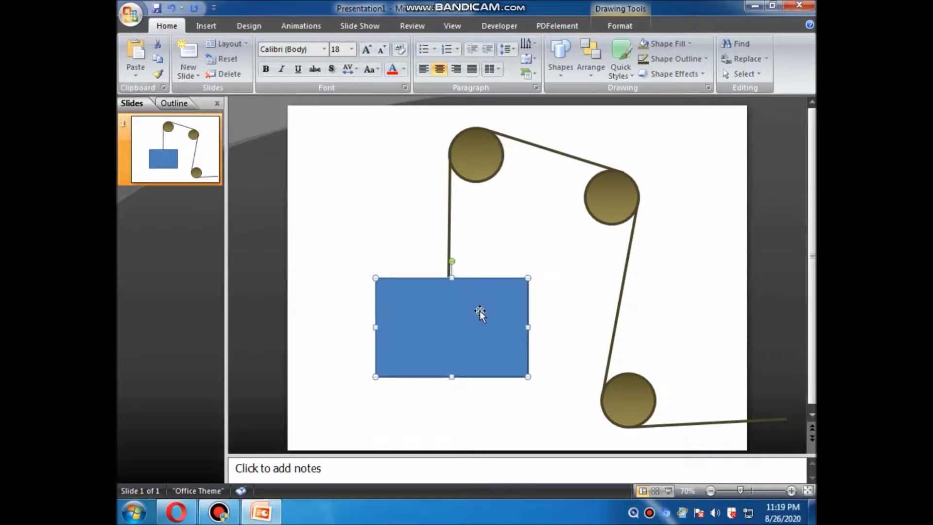
left_click(484, 265)
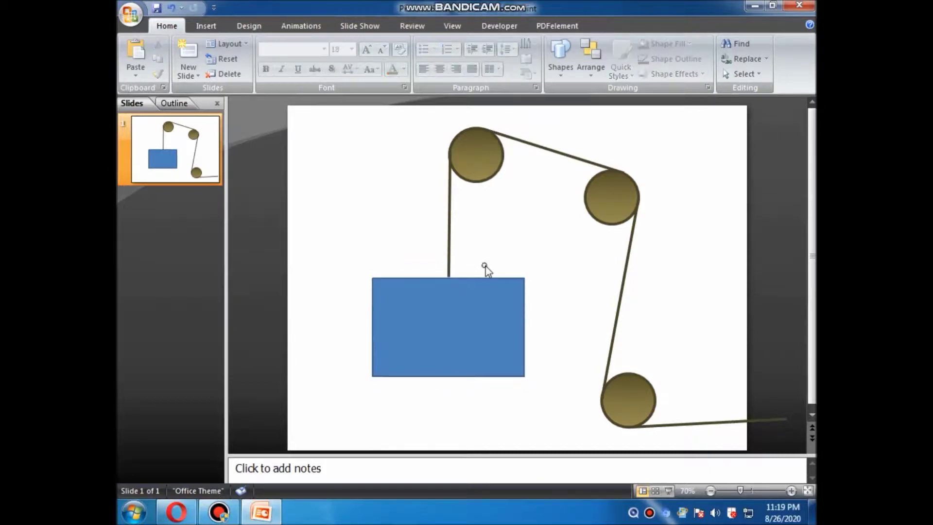
left_click(481, 305)
left_click(547, 238)
Fill the rectangle with the darkest grey of the white theme colour and give it a dark grey outline.
left_click(486, 301)
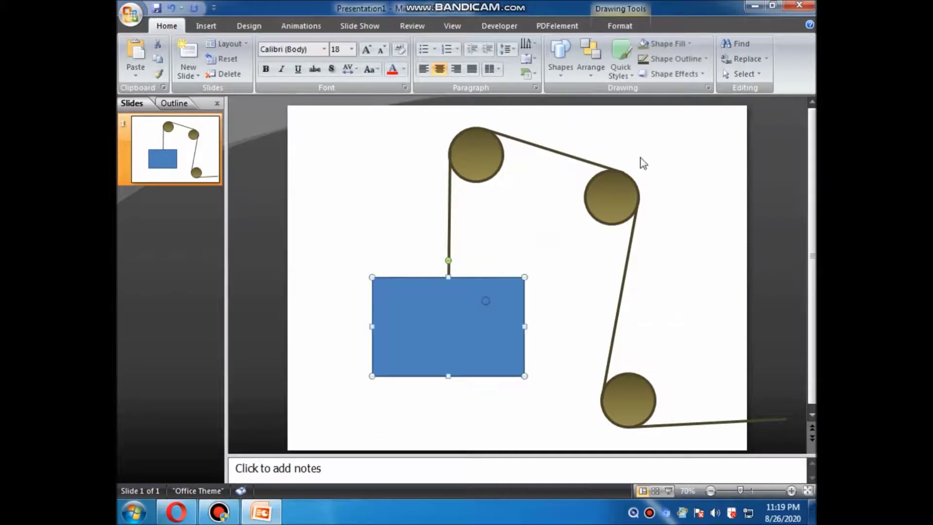
left_click(663, 45)
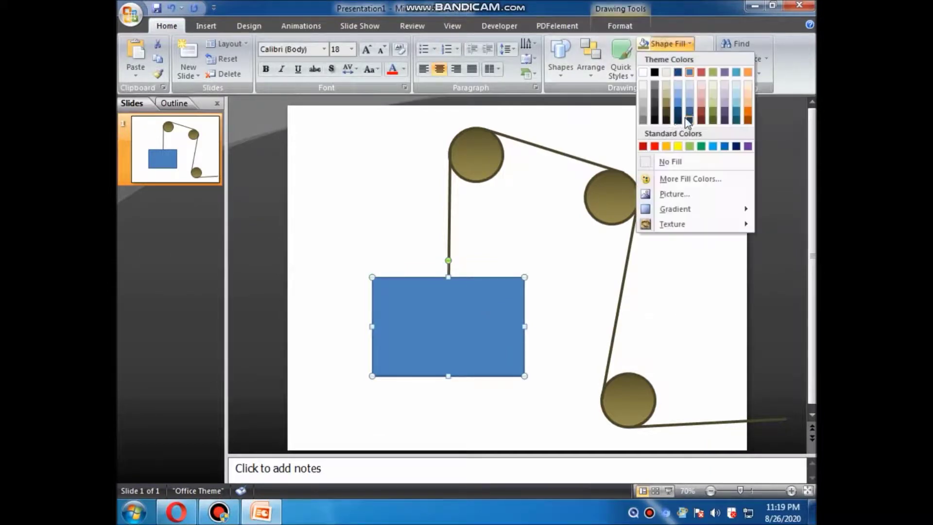
left_click(643, 119)
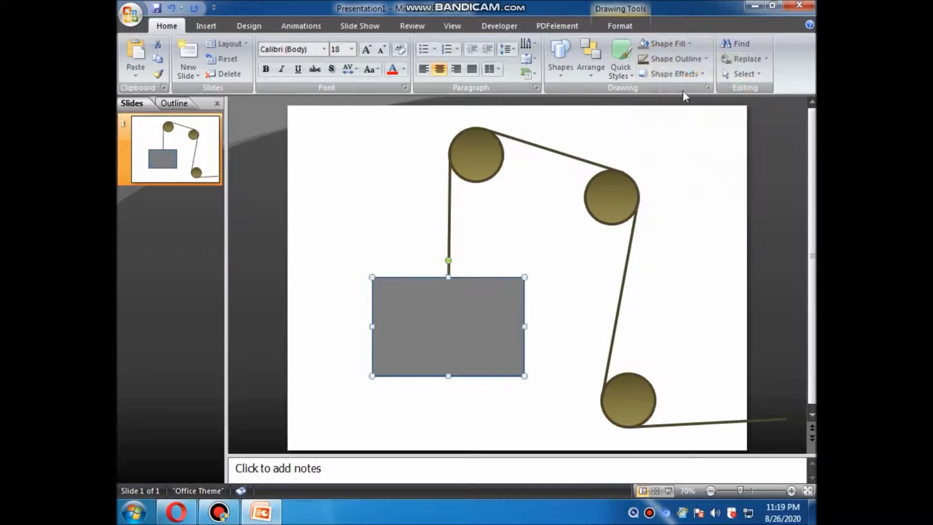
left_click(680, 60)
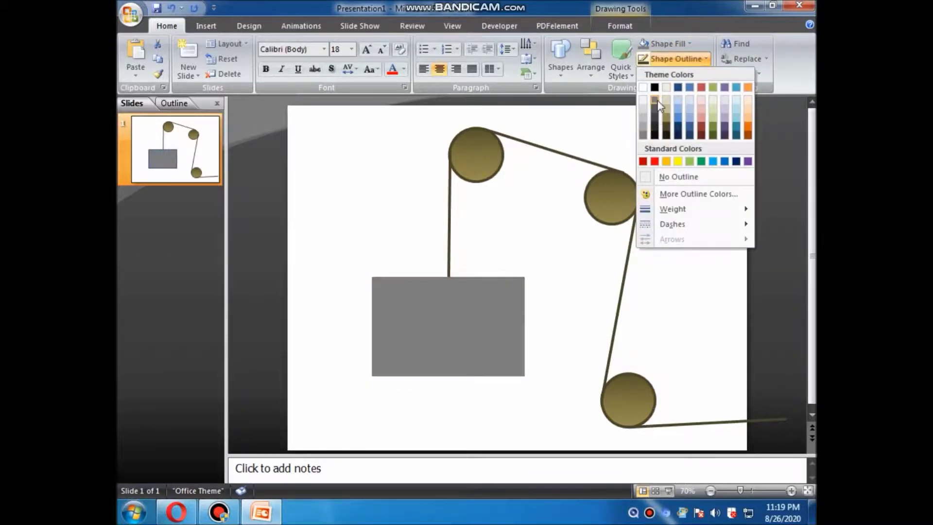
left_click(657, 118)
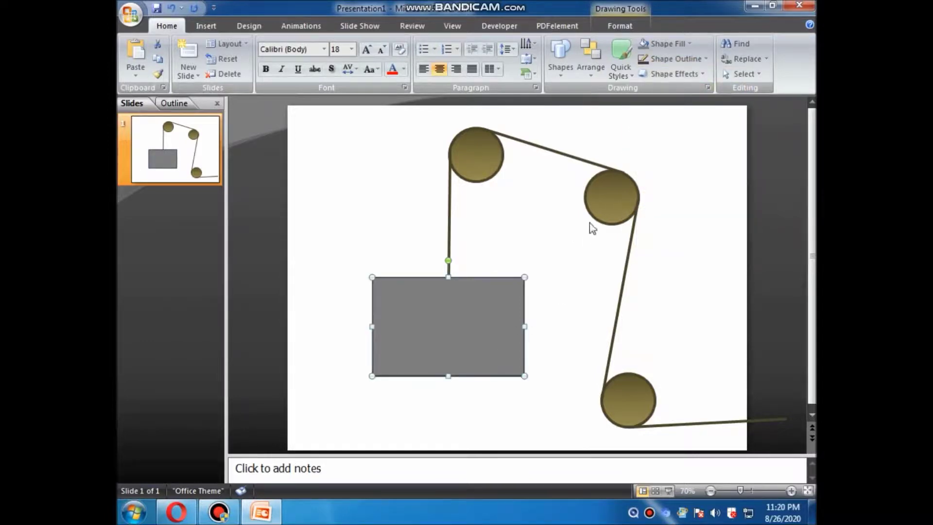
left_click(579, 243)
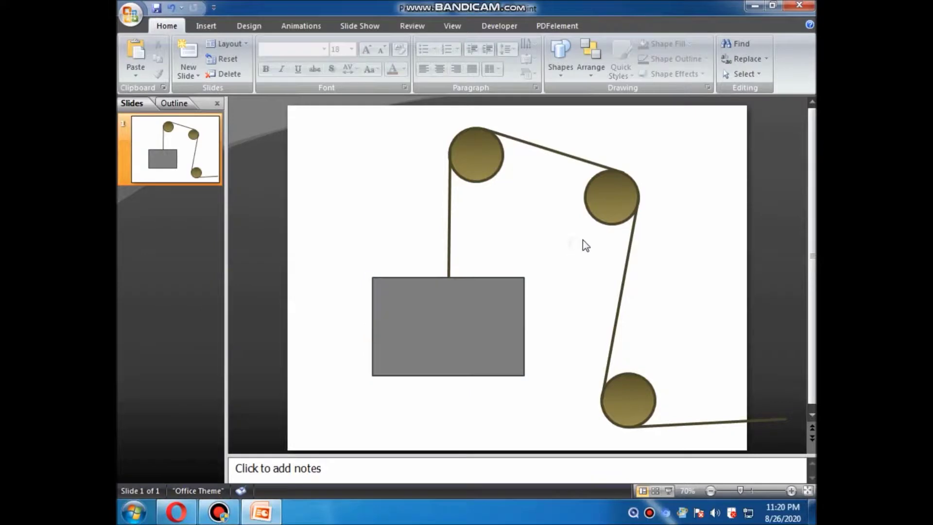
Add a Spin emphasis animation to all three pulley circles together.
left_click(317, 24)
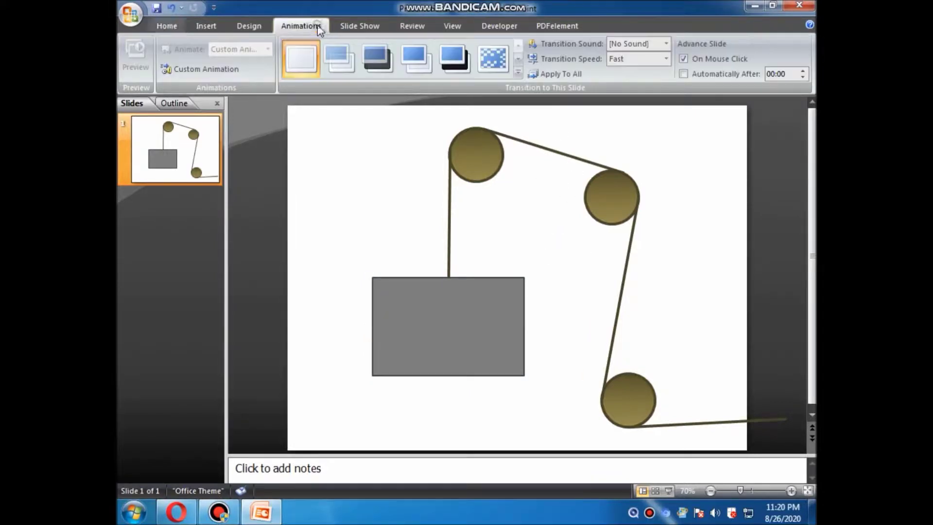
left_click(630, 398)
left_click(616, 196, "shift")
left_click(481, 153, "shift")
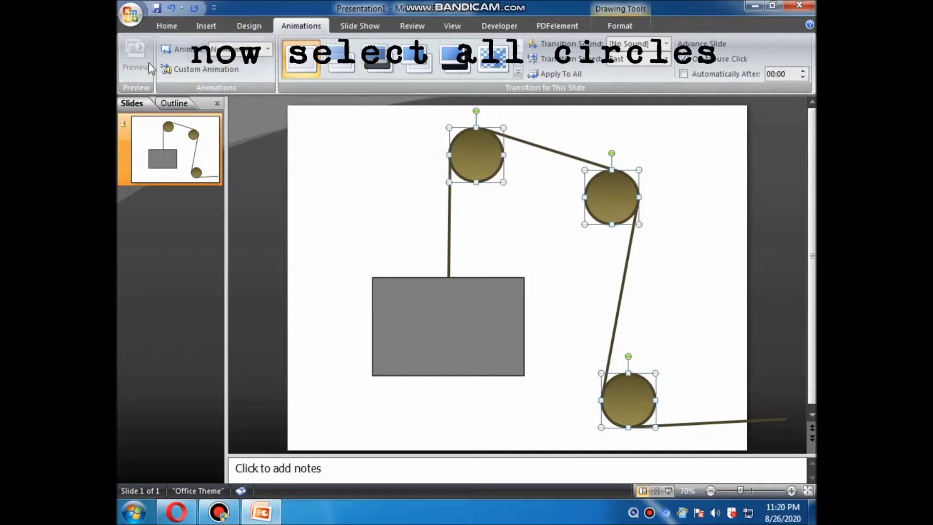
left_click(199, 69)
left_click(737, 123)
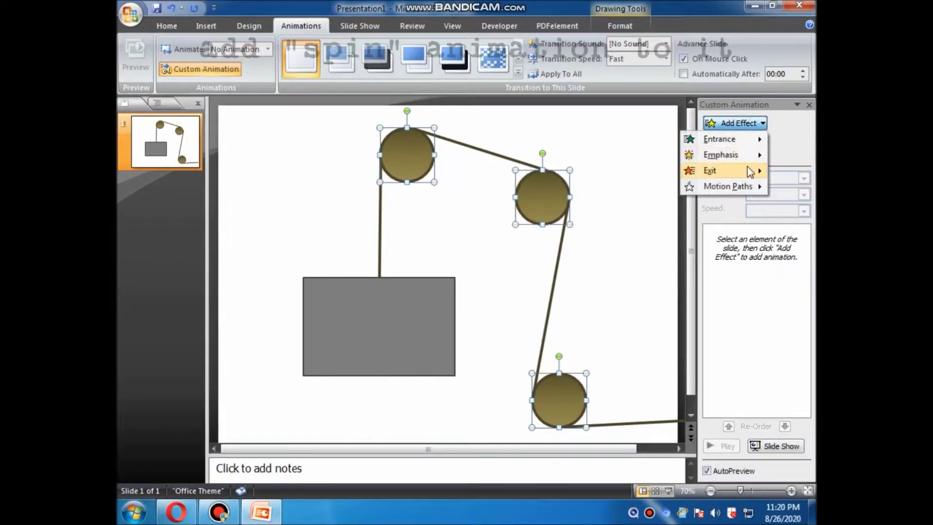
mouse_move(740, 162)
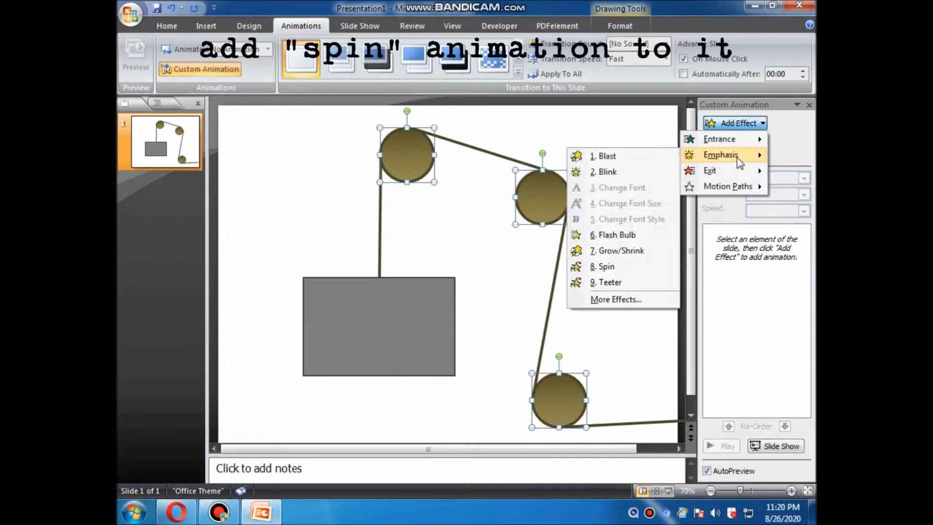
left_click(639, 268)
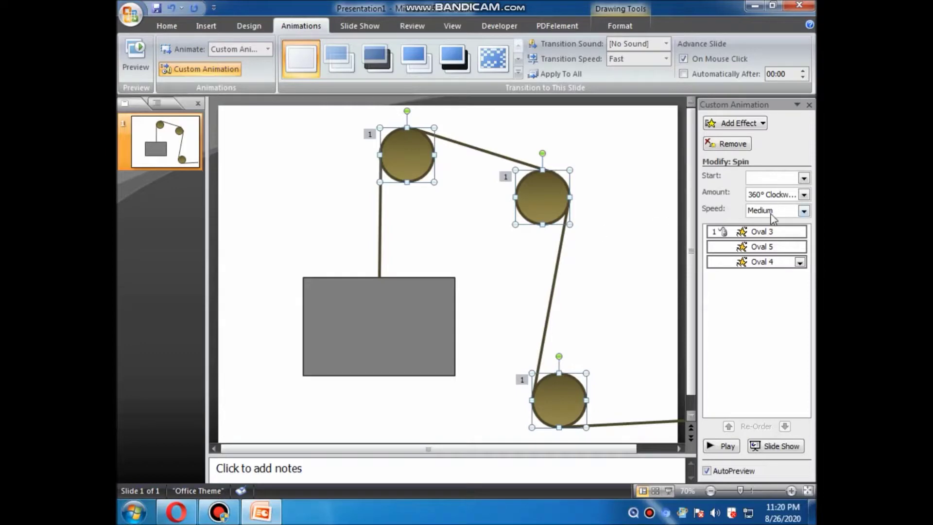
Change the first gradient stop of the three pulleys' fill to a dark orange theme colour.
left_click(167, 25)
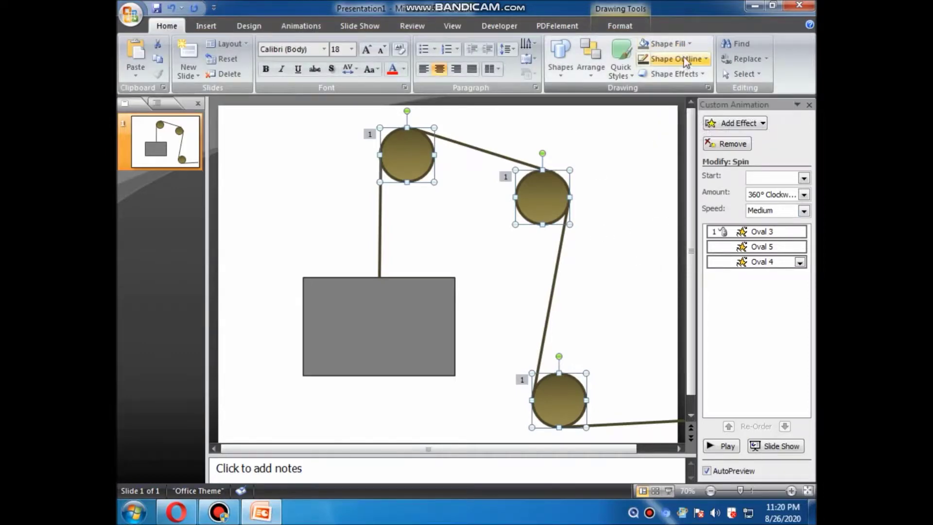
left_click(685, 44)
mouse_move(678, 209)
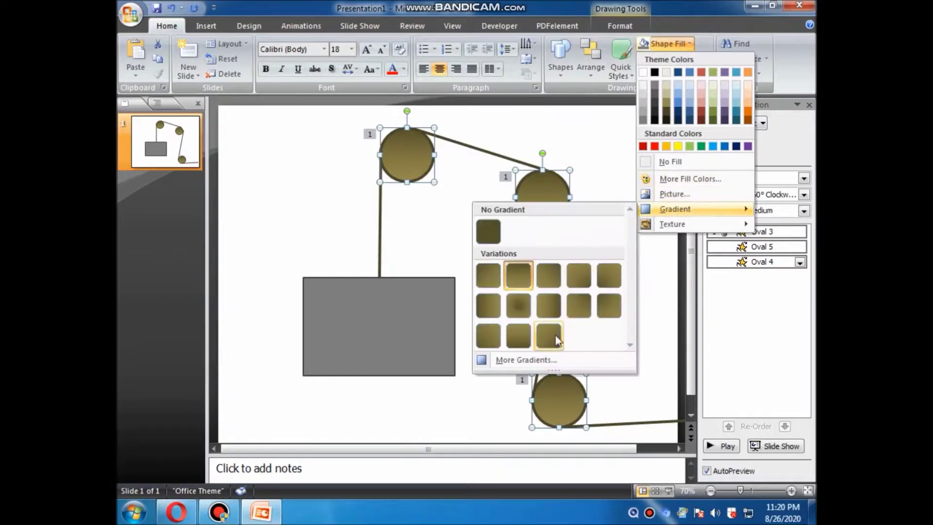
left_click(556, 362)
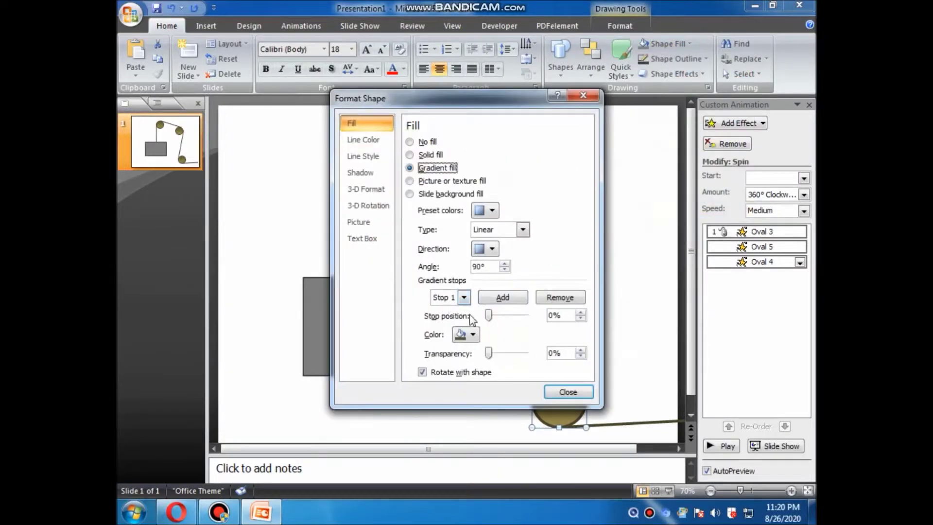
left_click(473, 335)
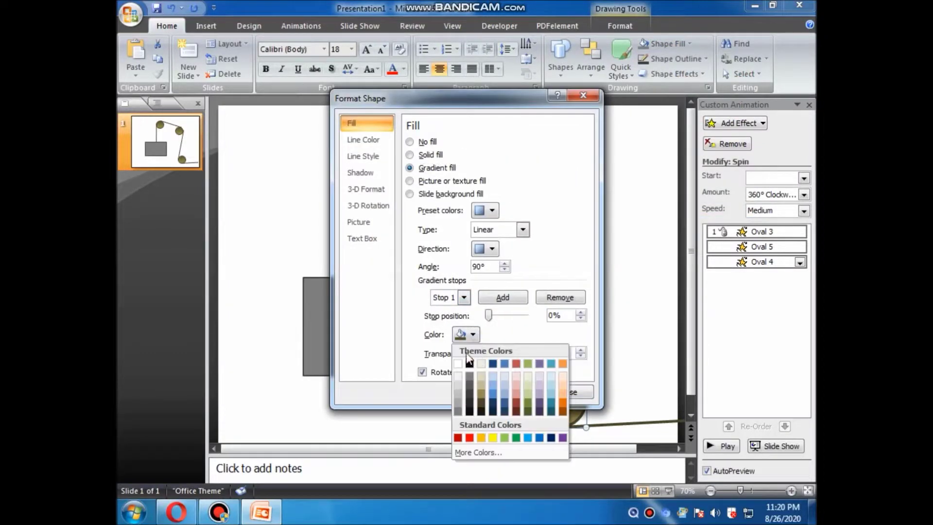
left_click(562, 411)
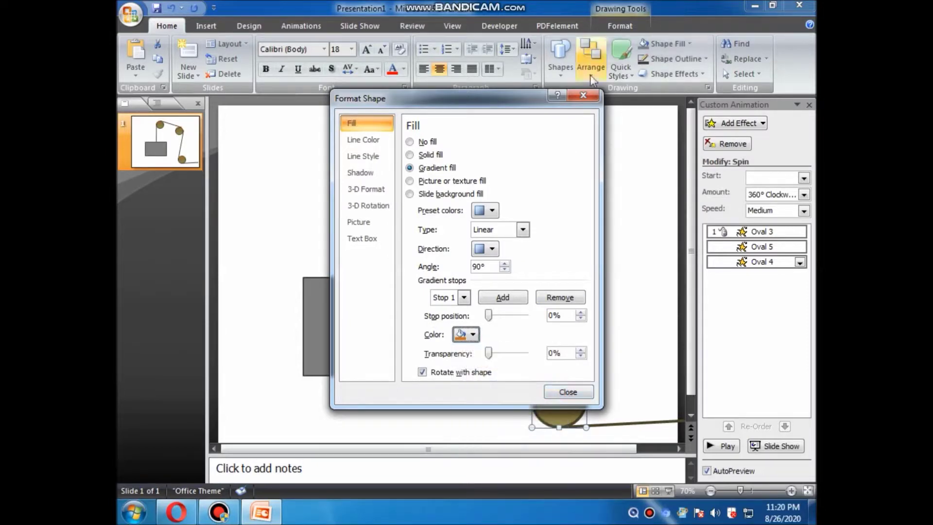
left_click(583, 96)
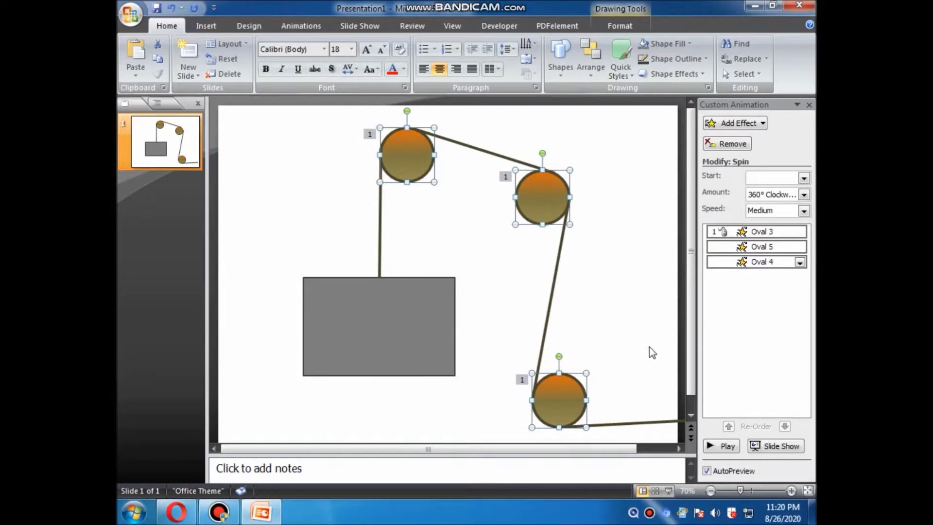
Add an Up motion path to the grey load block and shorten it to end just above the block.
left_click(628, 320)
left_click(445, 290)
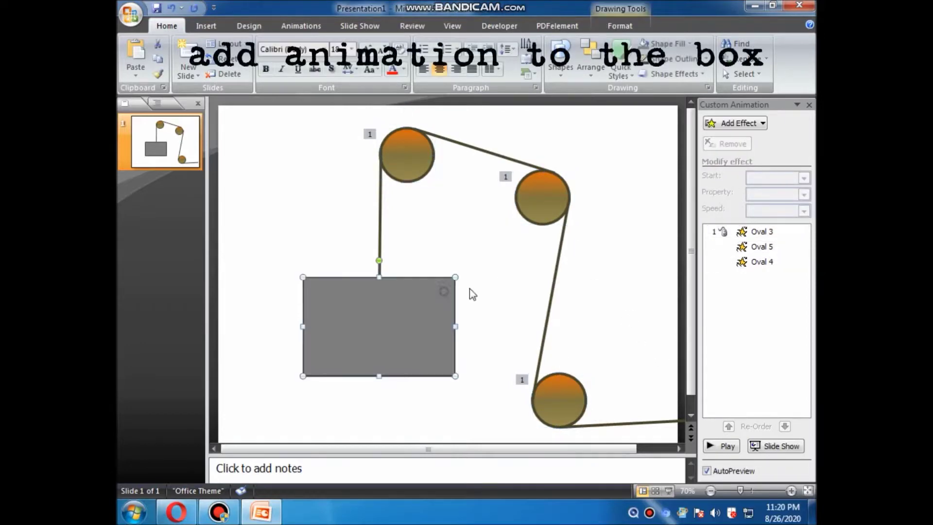
left_click(763, 124)
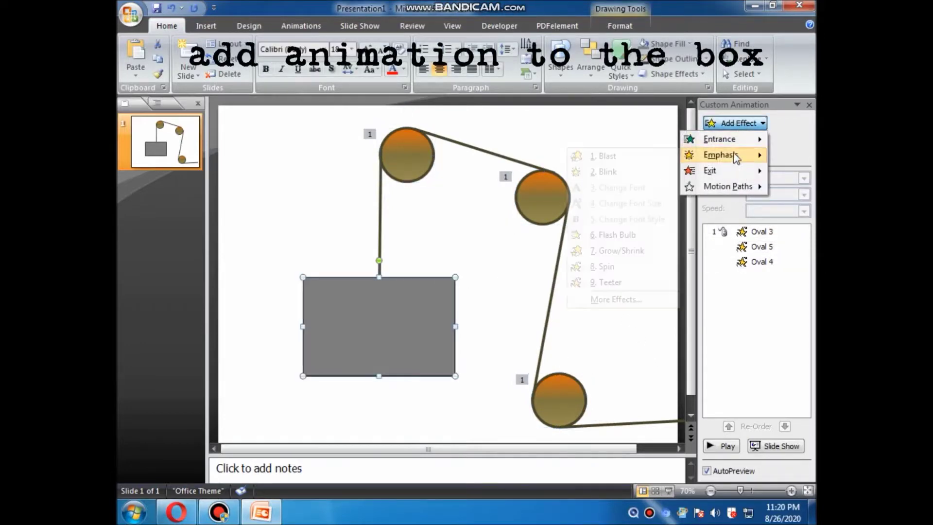
mouse_move(724, 186)
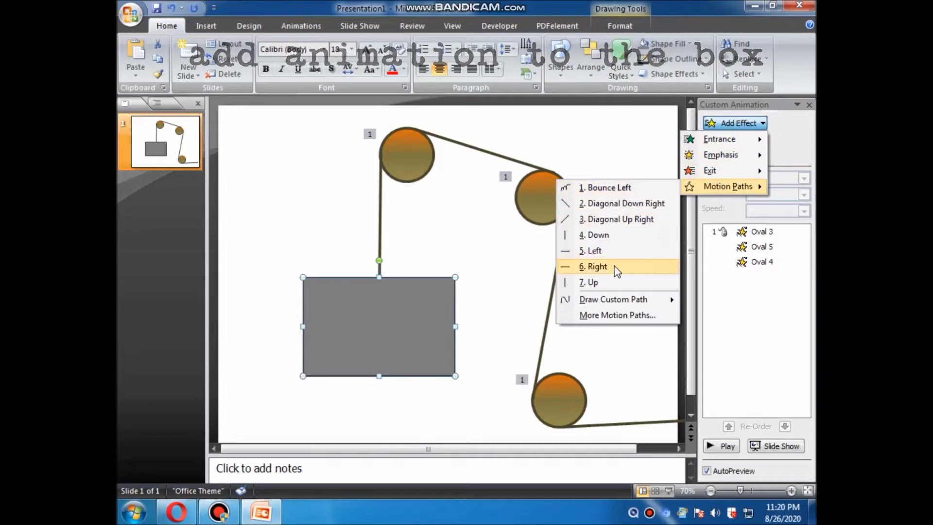
left_click(618, 283)
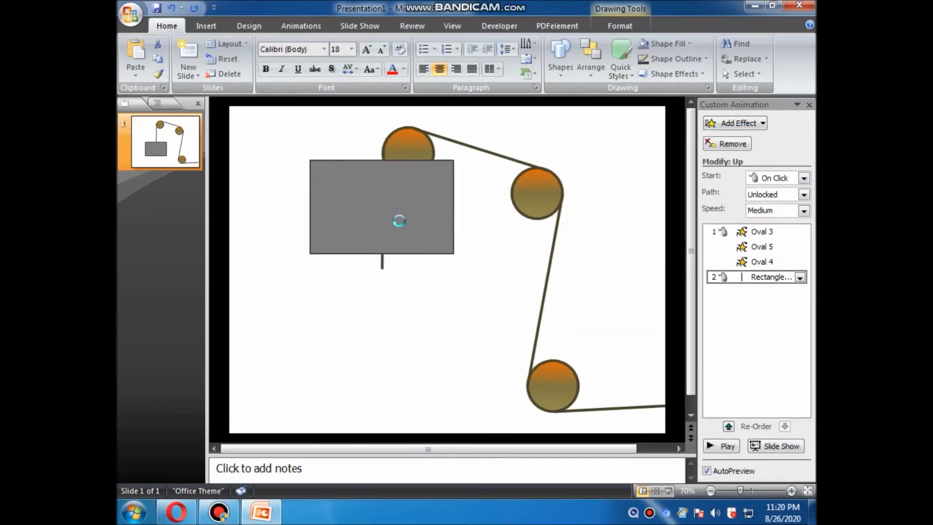
left_click(382, 220)
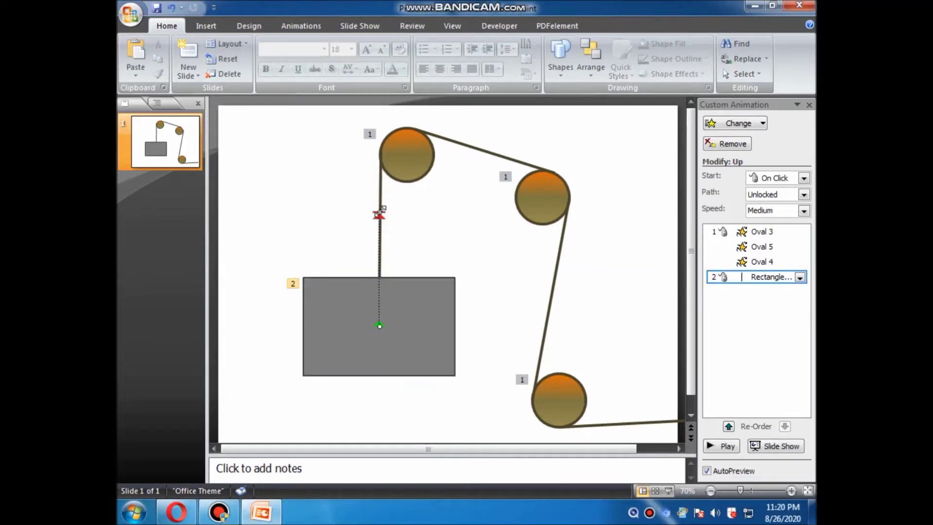
left_click_drag(380, 233, 379, 236)
left_click(407, 235)
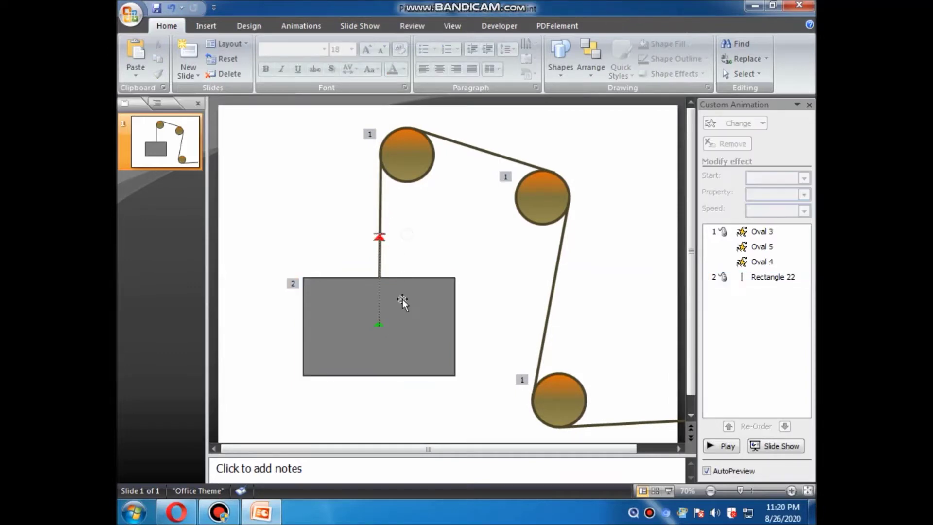
Set the load block's motion path to start With Previous and preview the result in the slide show.
left_click(773, 276)
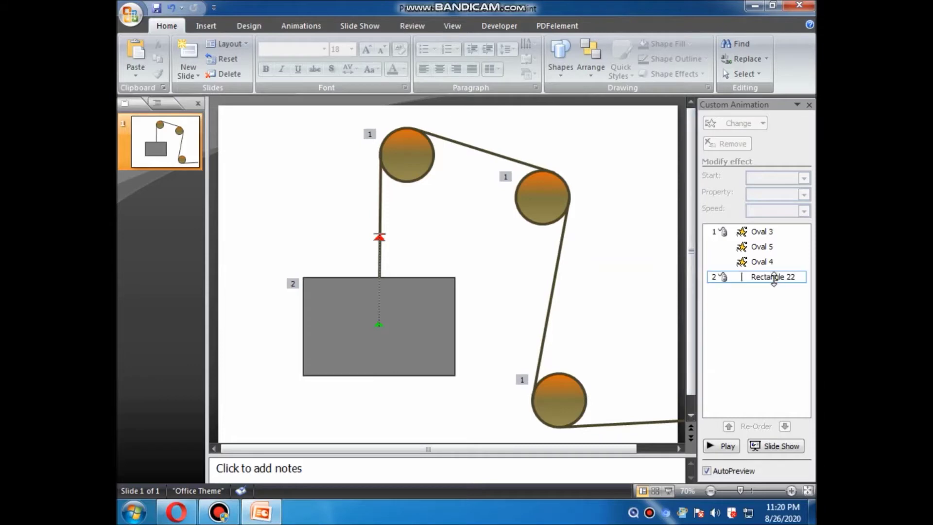
left_click(804, 177)
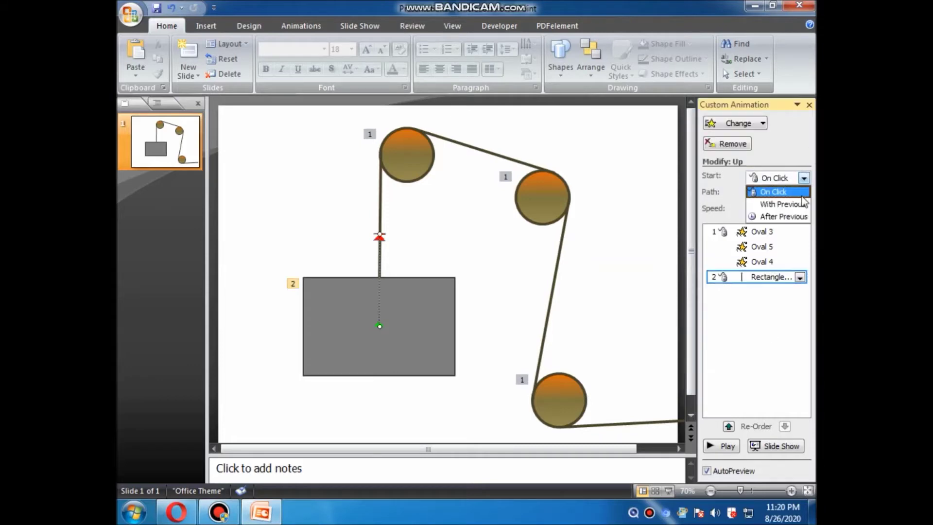
left_click(772, 202)
left_click(670, 490)
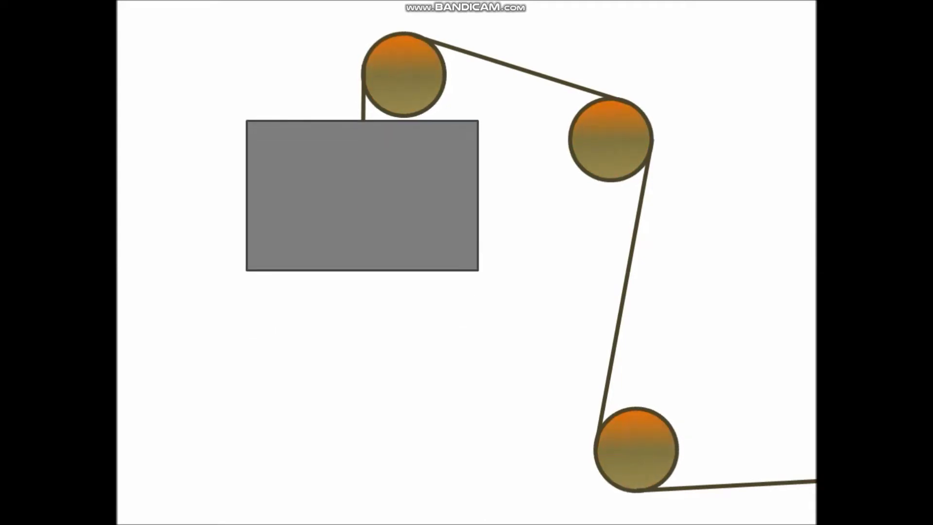
key("Escape")
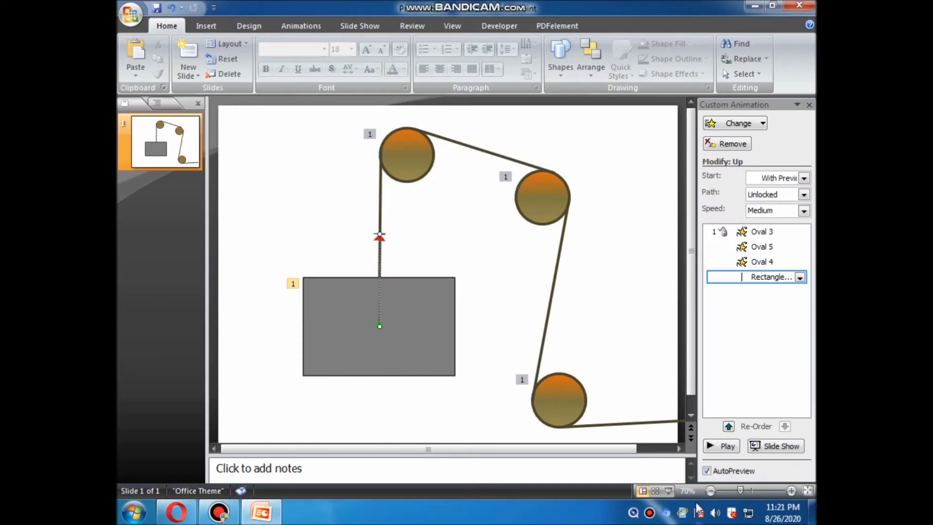
Zoom out to 50%, pick the Oval shape, and run the slide show to check the pulley and load animation.
left_click(713, 490)
left_click(714, 490)
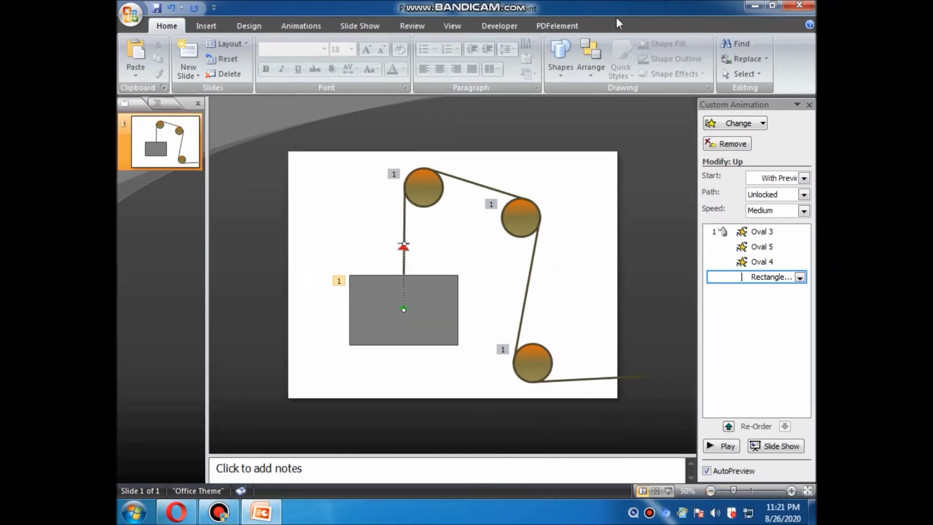
left_click(561, 55)
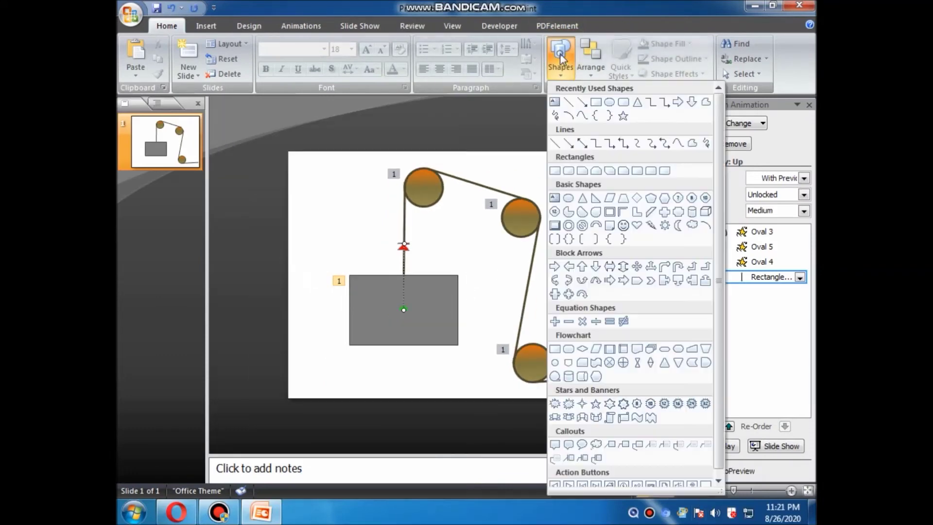
left_click(609, 102)
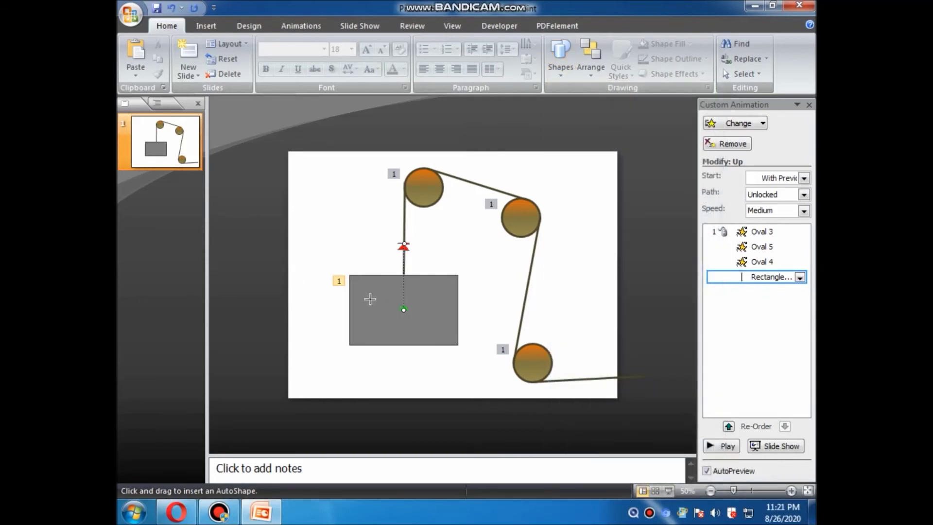
key("F5")
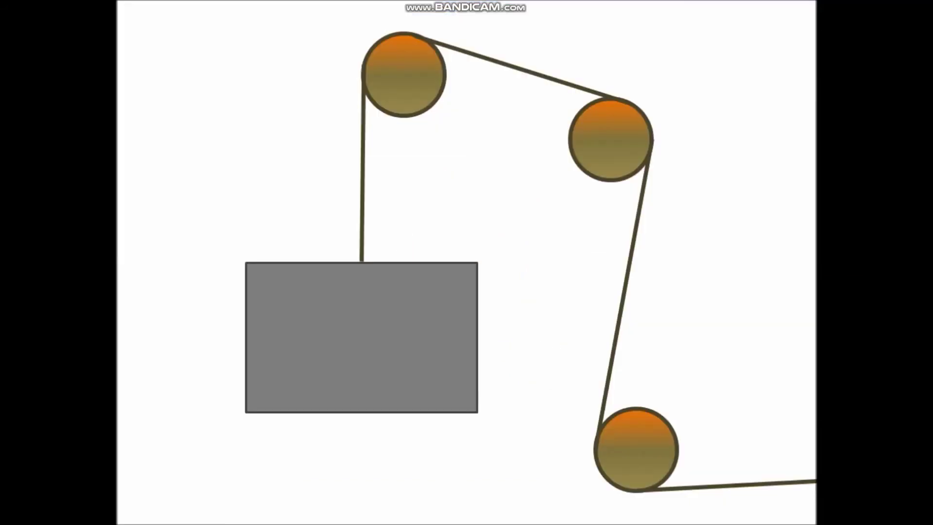